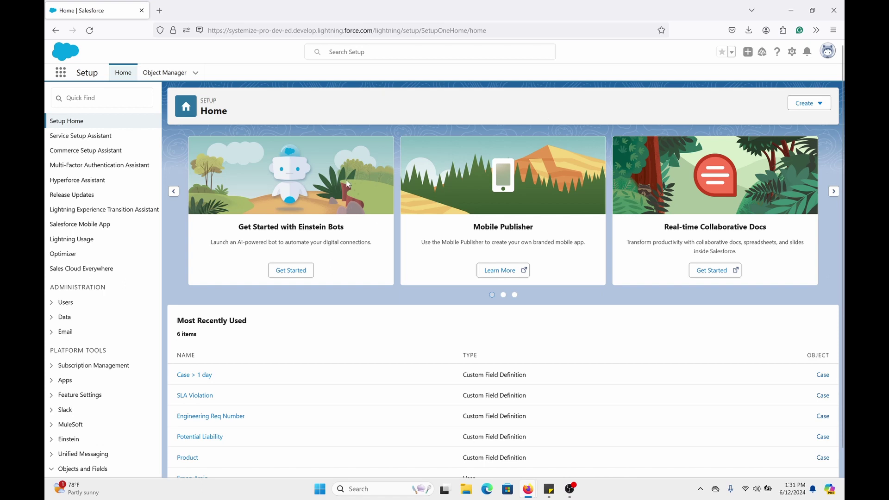
Find the Case object in Object Manager and show its Buttons, Links, and Actions page
{"action": "left_click", "coordinate": [169, 76]}
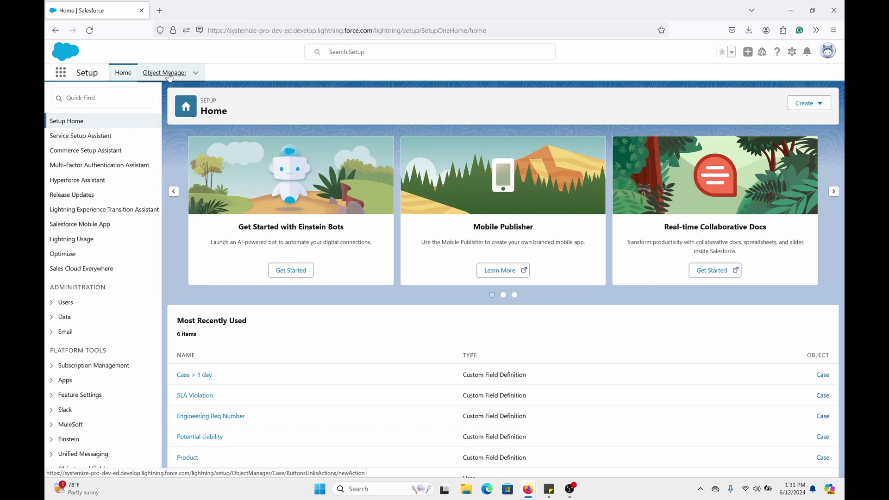
{"action": "left_click", "coordinate": [690, 104]}
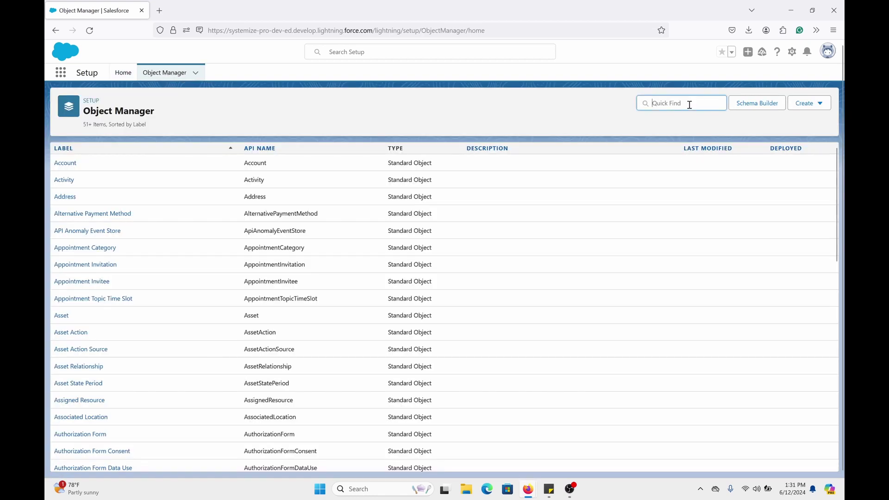
{"action": "type", "text": "case"}
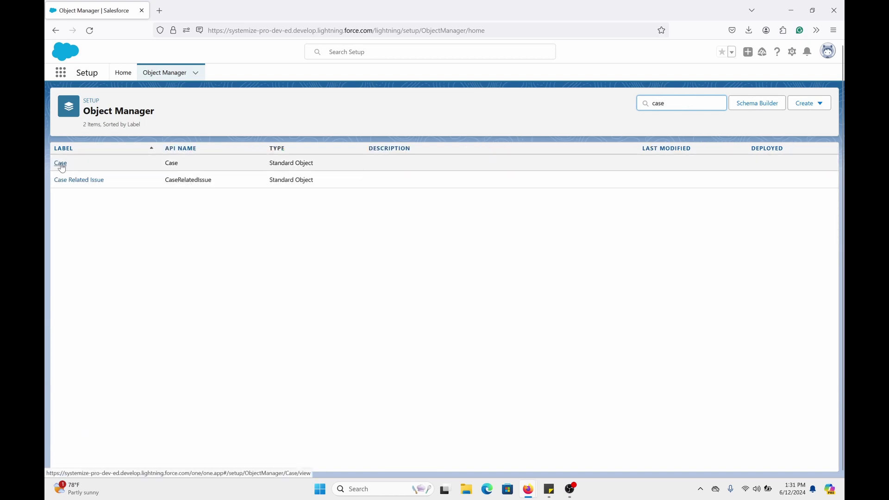
{"action": "left_click", "coordinate": [60, 164]}
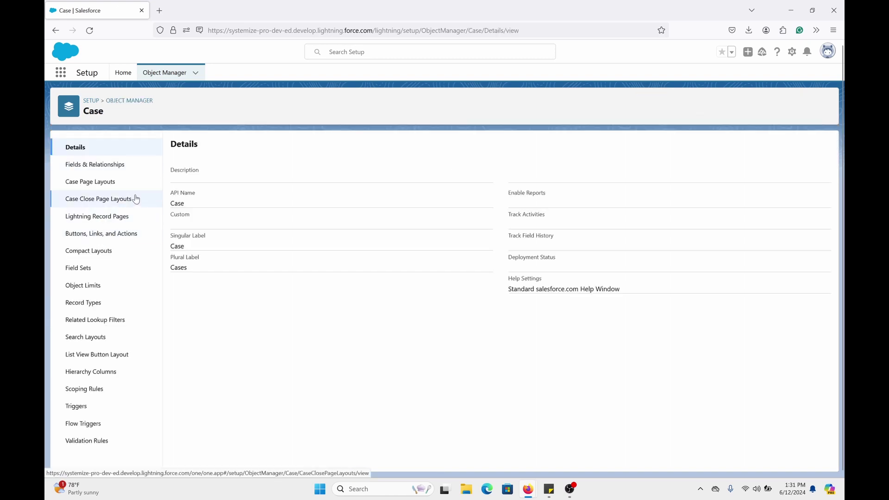
{"action": "left_click", "coordinate": [124, 238]}
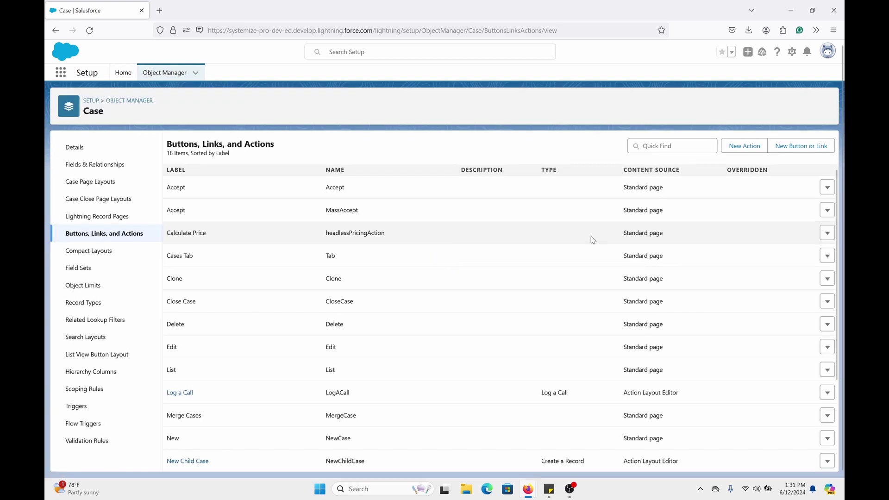
Create an Update a Record action labelled 'Escalate' with success message 'update successful'
{"action": "left_click", "coordinate": [744, 154]}
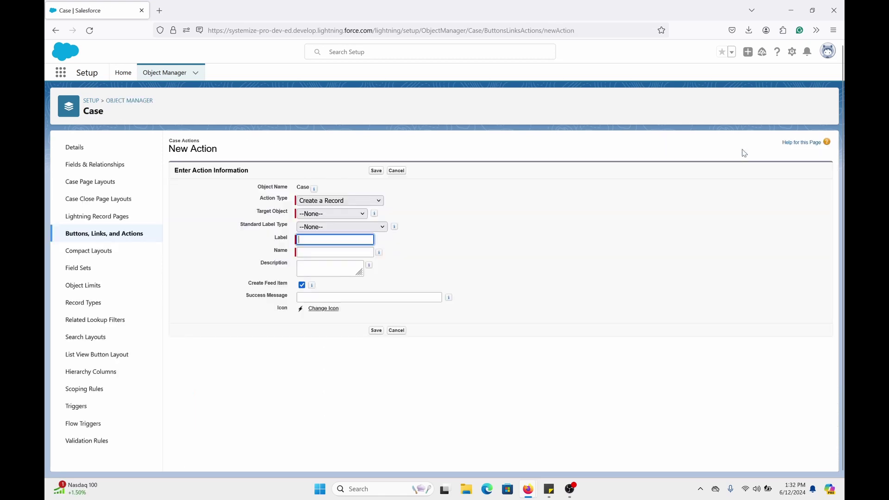
{"action": "left_click", "coordinate": [355, 201]}
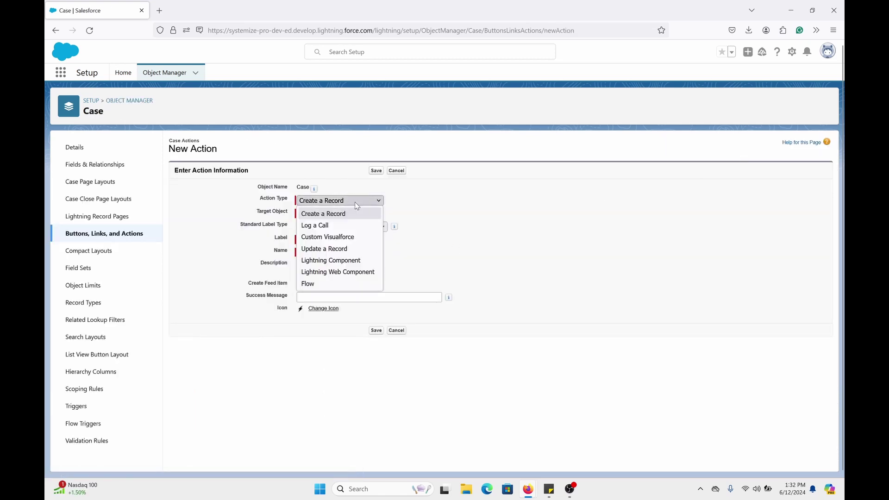
{"action": "left_click", "coordinate": [349, 253]}
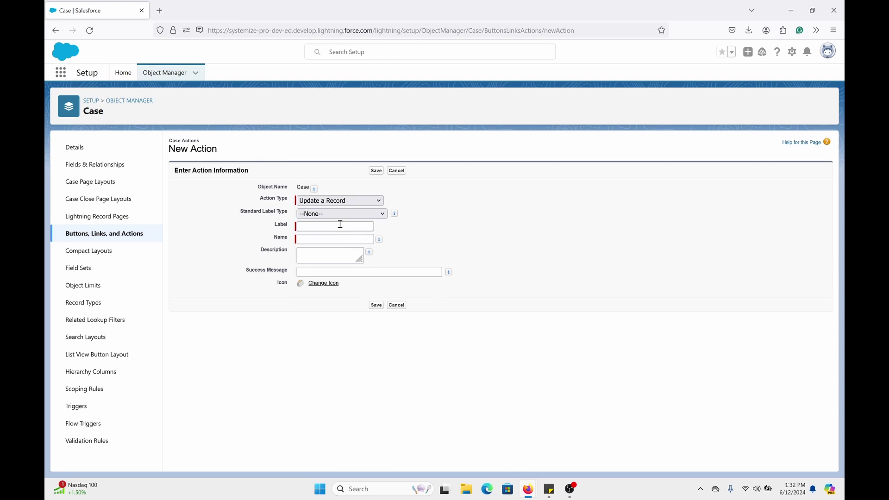
{"action": "left_click", "coordinate": [336, 226]}
{"action": "type", "text": "Escalate"}
{"action": "key", "text": "Tab"}
{"action": "left_click", "coordinate": [369, 272]}
{"action": "type", "text": "update successful"}
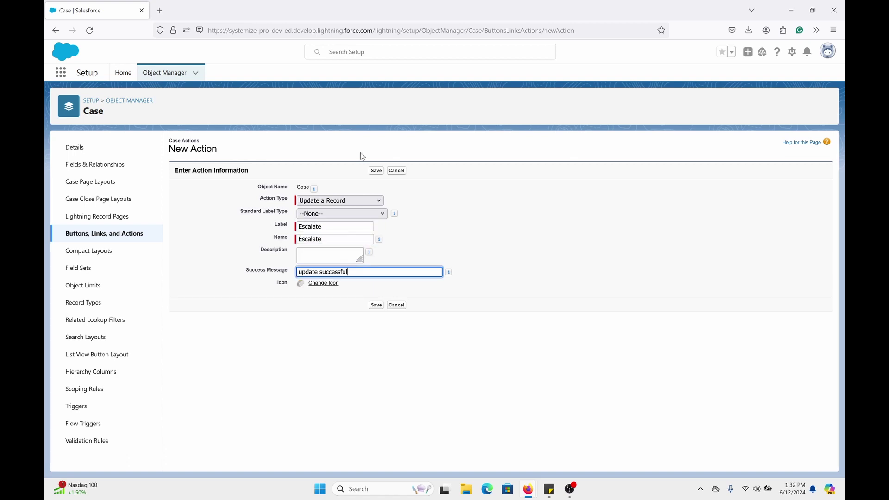
{"action": "left_click", "coordinate": [377, 171]}
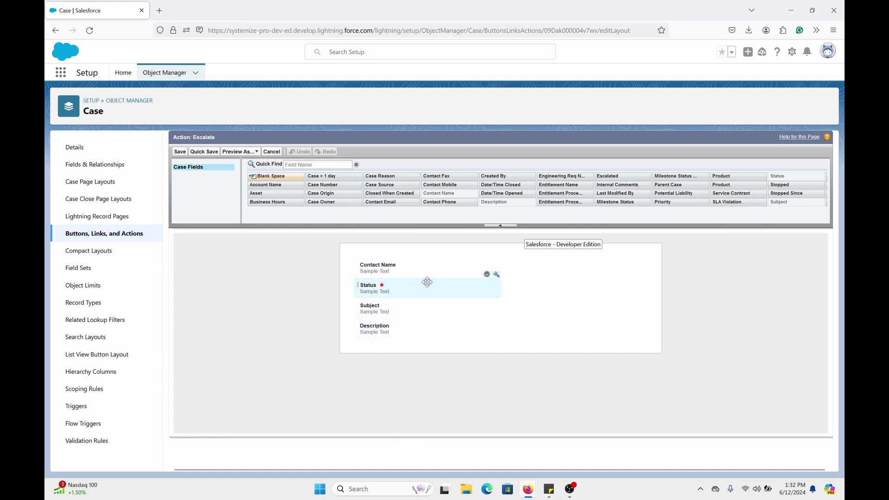
Remove Contact Name and Subject from the Escalate layout and place Escalated beside Status
{"action": "left_click", "coordinate": [487, 257]}
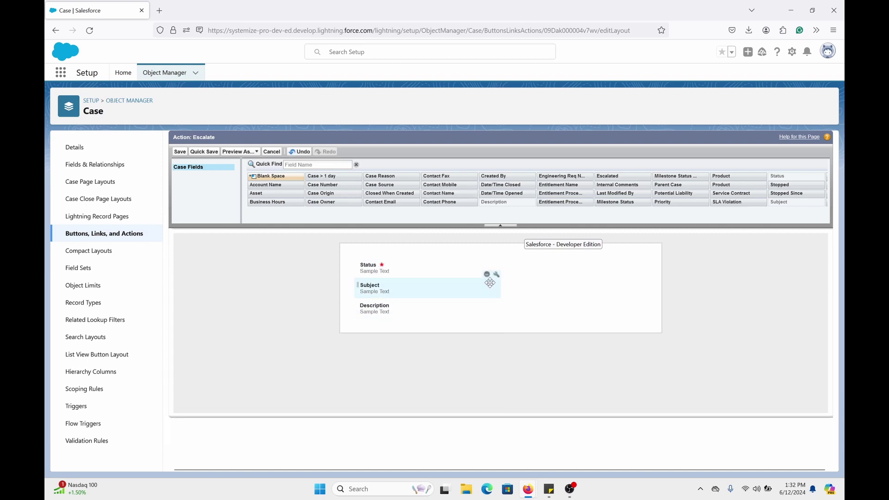
{"action": "left_click", "coordinate": [487, 274]}
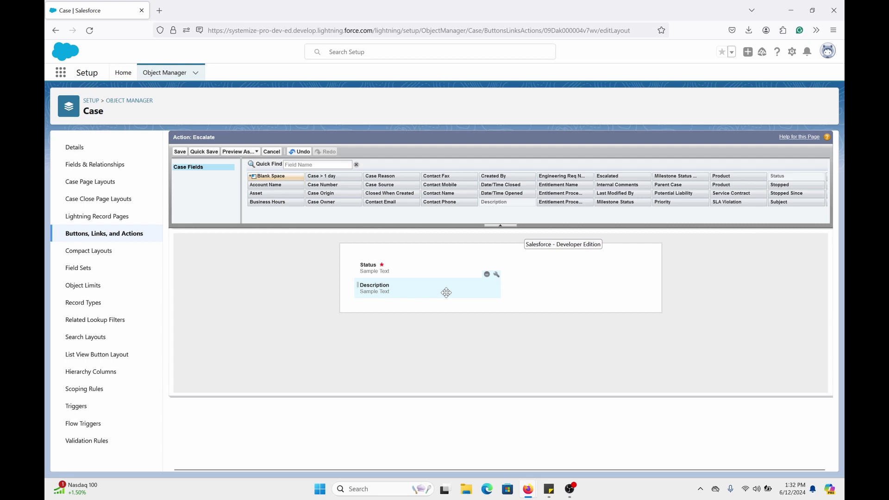
{"action": "left_click_drag", "start_coordinate": [521, 214], "coordinate": [574, 214]}
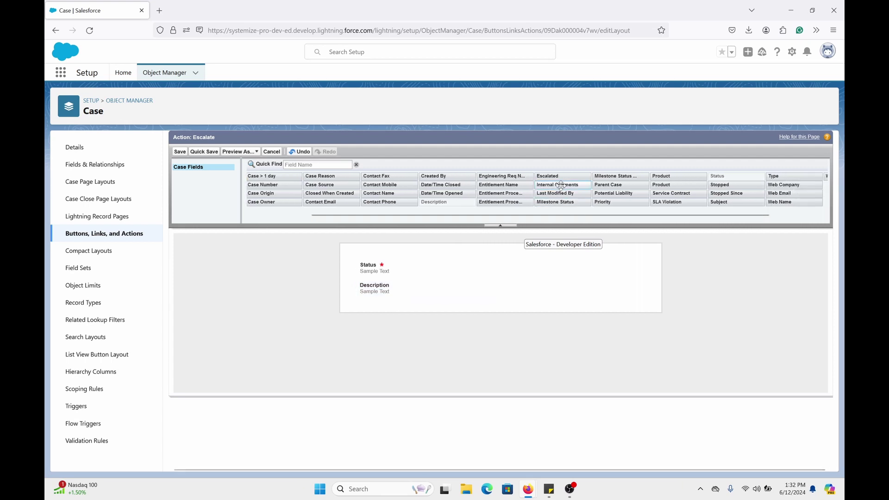
{"action": "left_click_drag", "start_coordinate": [566, 176], "coordinate": [562, 258]}
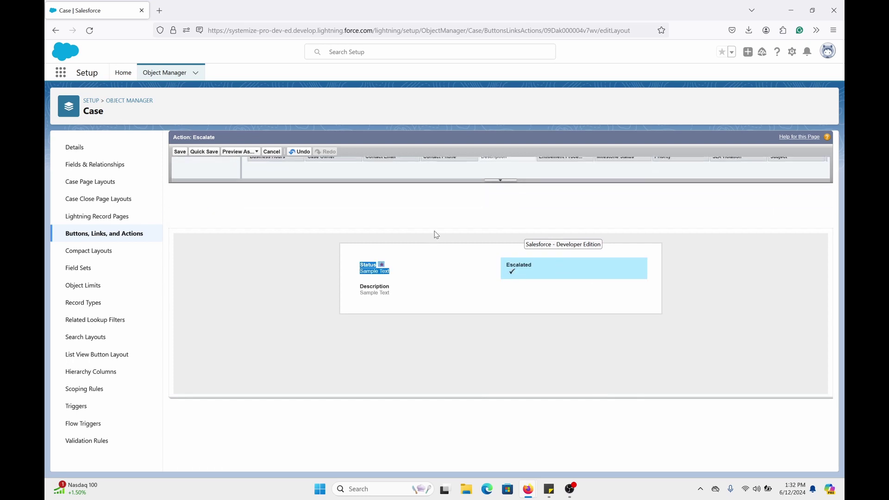
Add Case Owner below Escalated and save the Escalate action layout
{"action": "left_click", "coordinate": [299, 165]}
{"action": "type", "text": "ow"}
{"action": "left_click_drag", "start_coordinate": [279, 183], "coordinate": [545, 290]}
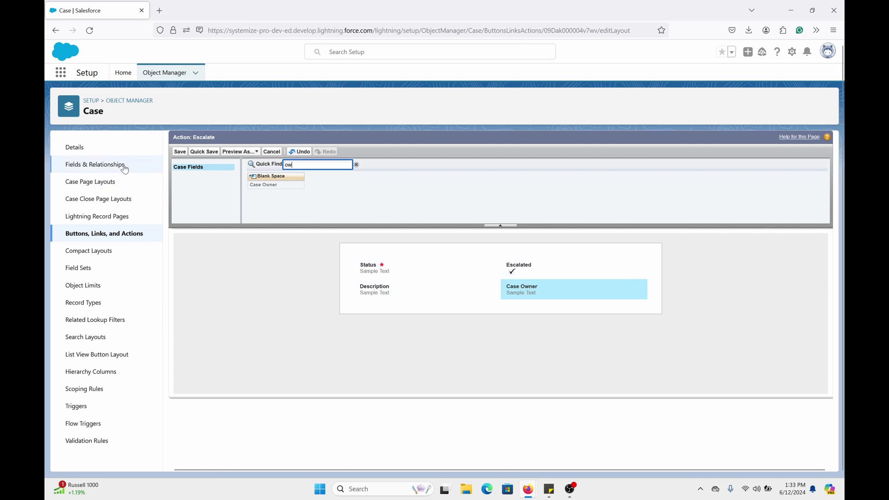
{"action": "left_click", "coordinate": [179, 152]}
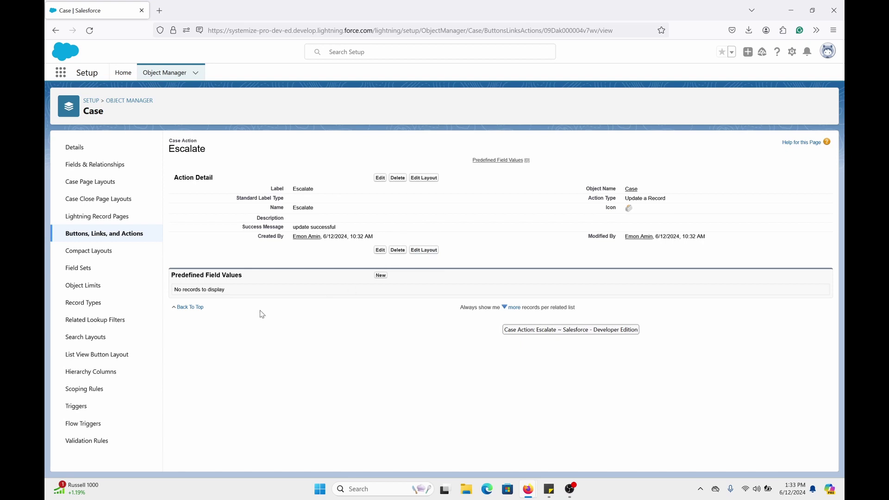
Add Escalate to the selected actions of the Case List View button layout and save
{"action": "left_click", "coordinate": [107, 360]}
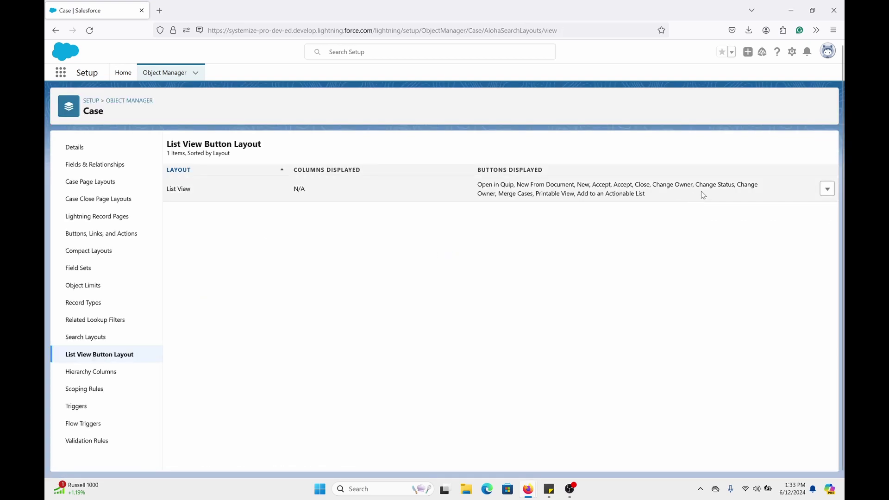
{"action": "left_click", "coordinate": [826, 190]}
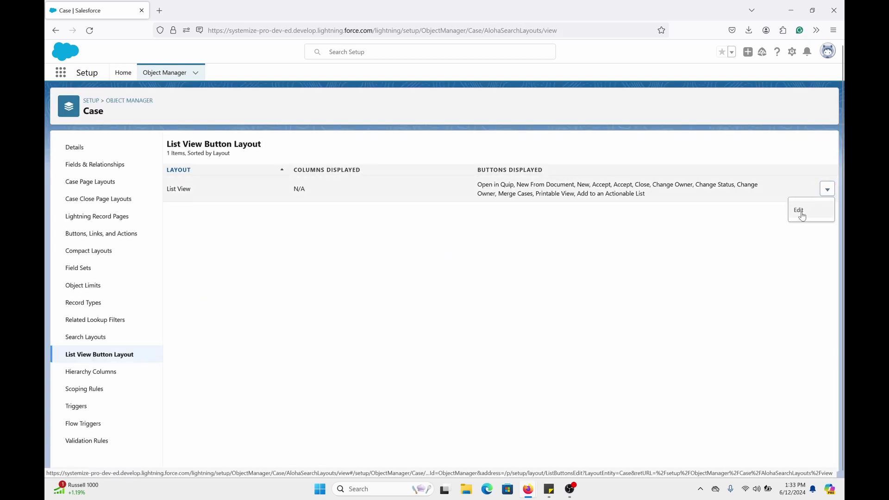
{"action": "left_click", "coordinate": [804, 215]}
{"action": "scroll", "coordinate": [427, 299], "scroll_direction": "down", "scroll_amount": 2}
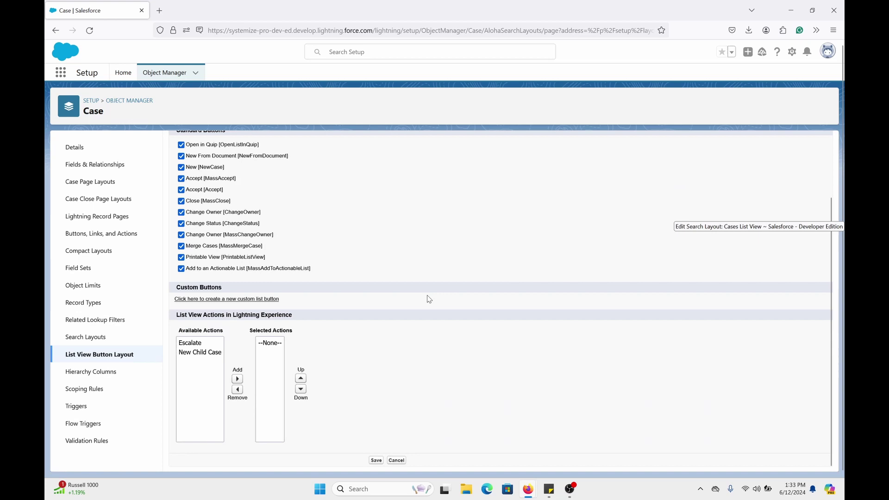
{"action": "left_click", "coordinate": [193, 344]}
{"action": "left_click", "coordinate": [238, 379]}
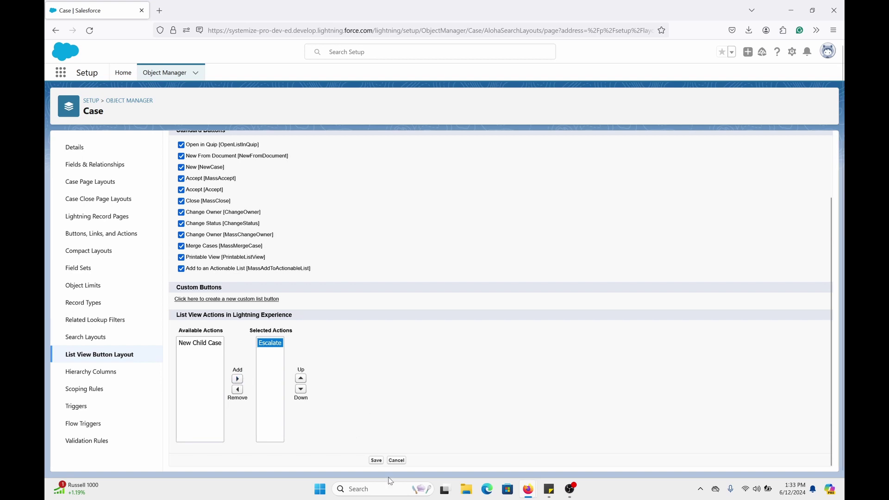
{"action": "left_click", "coordinate": [376, 460]}
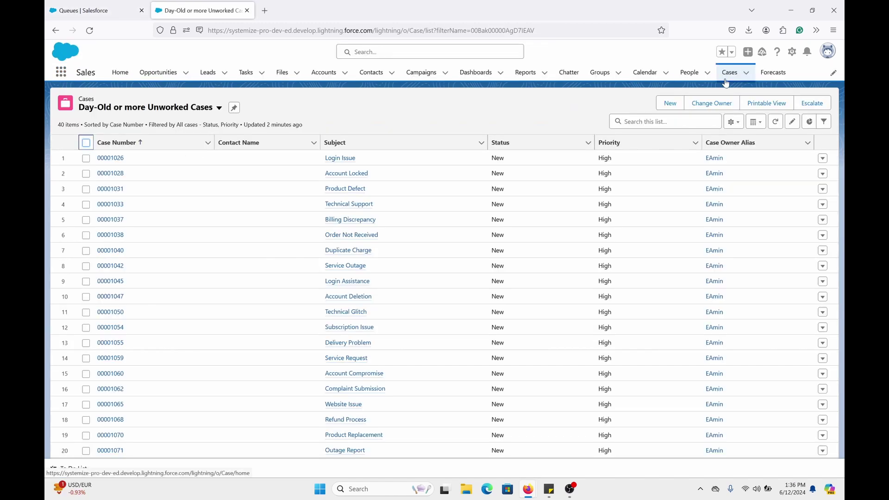
Go to the Cases list to reach the Day-Old or more Unworked Cases view
{"action": "left_click", "coordinate": [732, 83]}
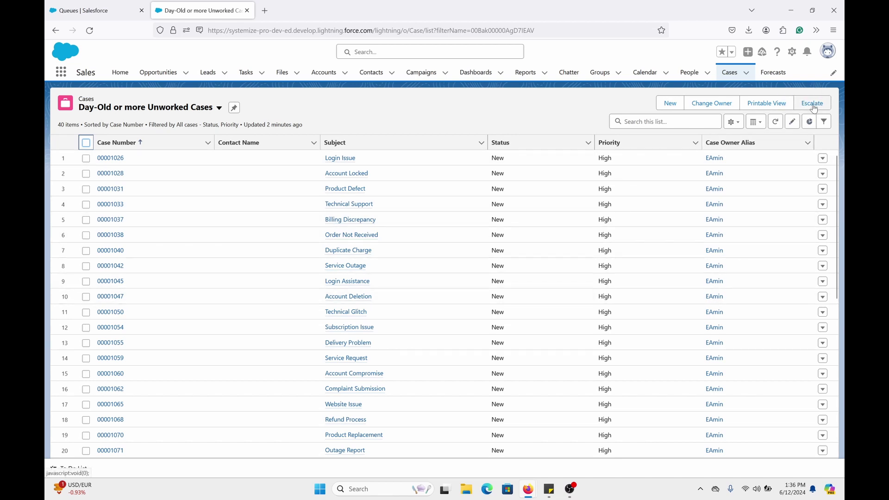
Run Escalate on all 40 cases with Status Escalated, description 'this needs attention asap.', Escalated ticked
{"action": "left_click", "coordinate": [86, 144]}
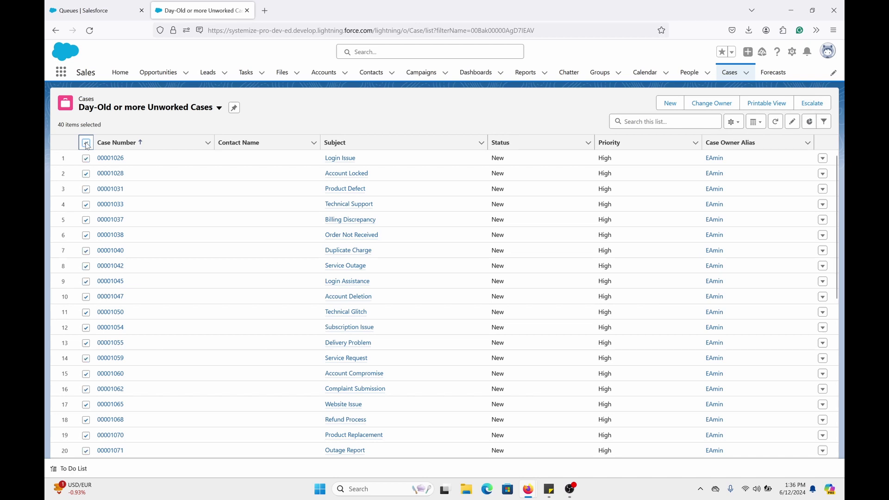
{"action": "left_click", "coordinate": [817, 105]}
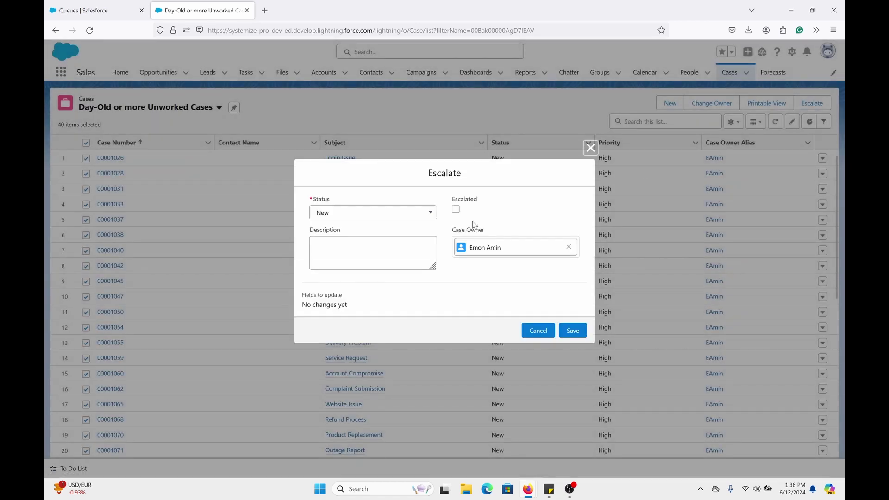
{"action": "left_click", "coordinate": [402, 214]}
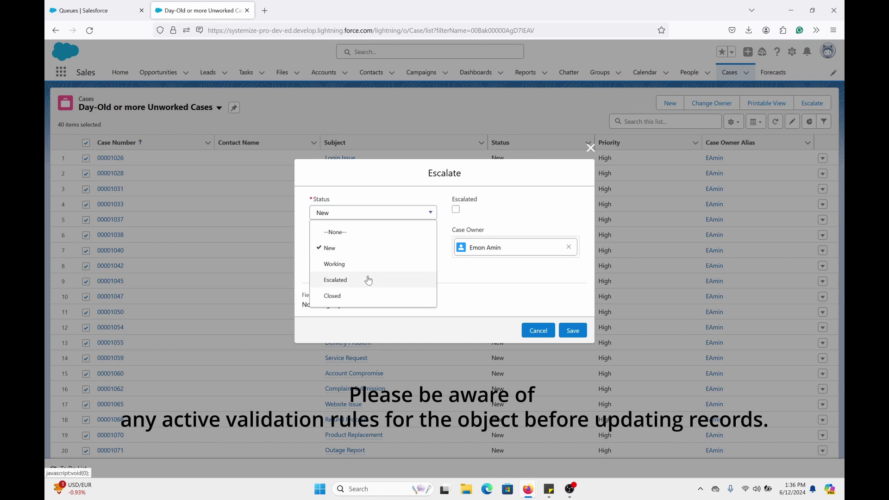
{"action": "left_click", "coordinate": [369, 280]}
{"action": "left_click", "coordinate": [374, 257]}
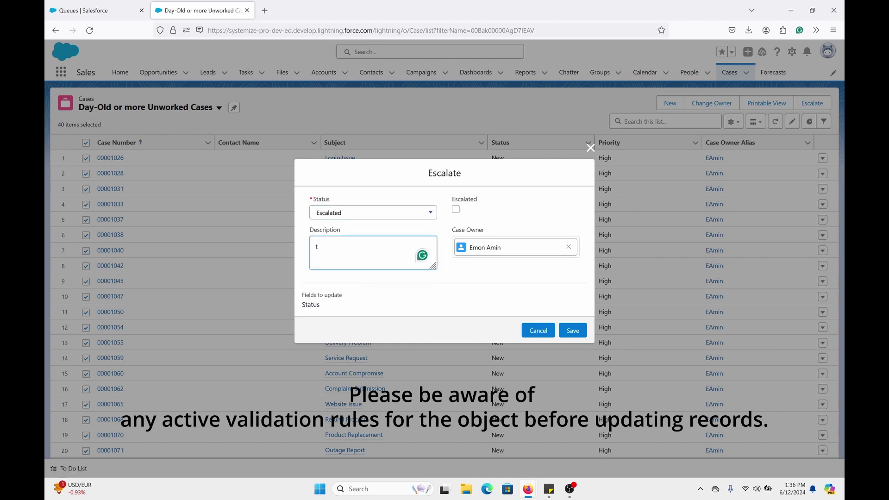
{"action": "type", "text": "this needs attention asap."}
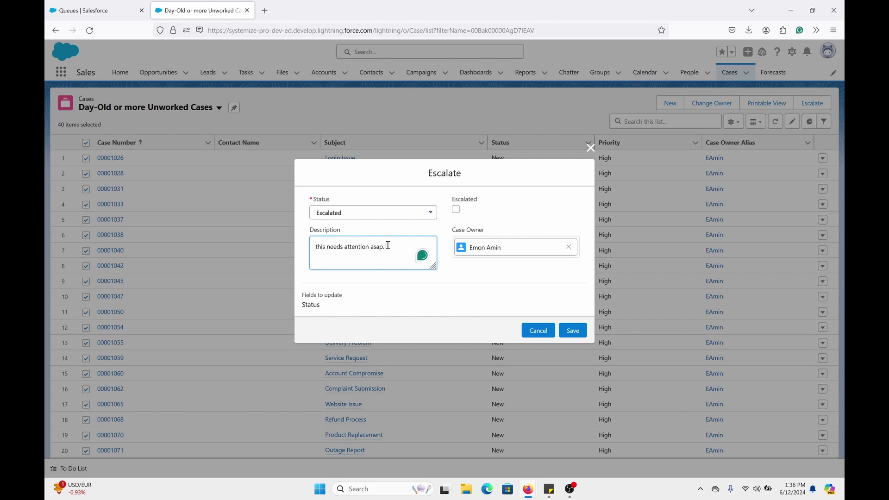
{"action": "left_click", "coordinate": [457, 210]}
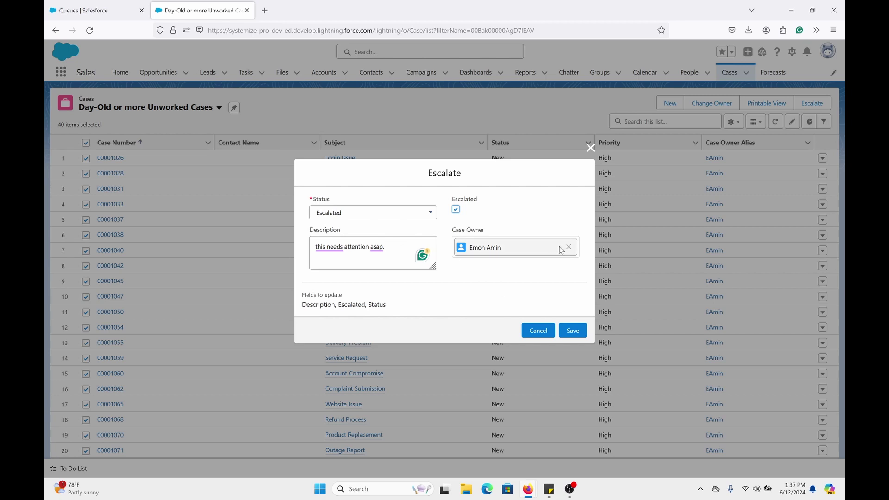
Reassign the Case Owner to the suggested user and save the escalation
{"action": "left_click", "coordinate": [569, 249]}
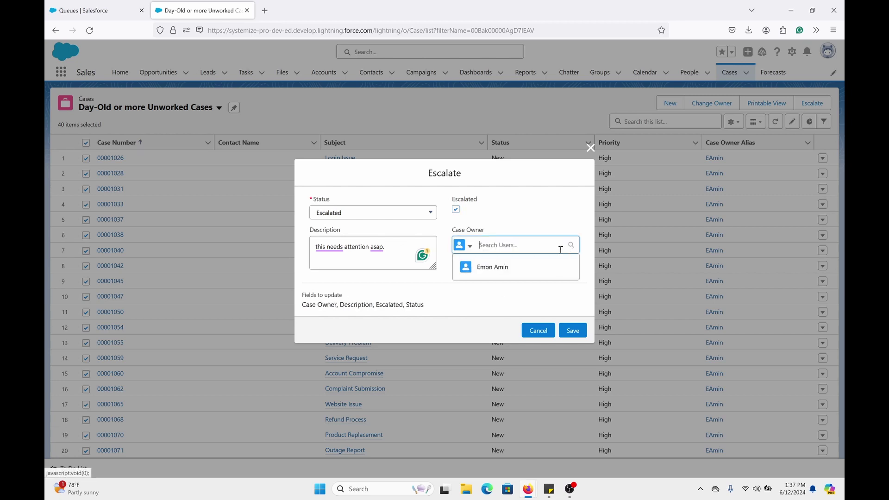
{"action": "left_click", "coordinate": [470, 248]}
{"action": "left_click", "coordinate": [480, 265]}
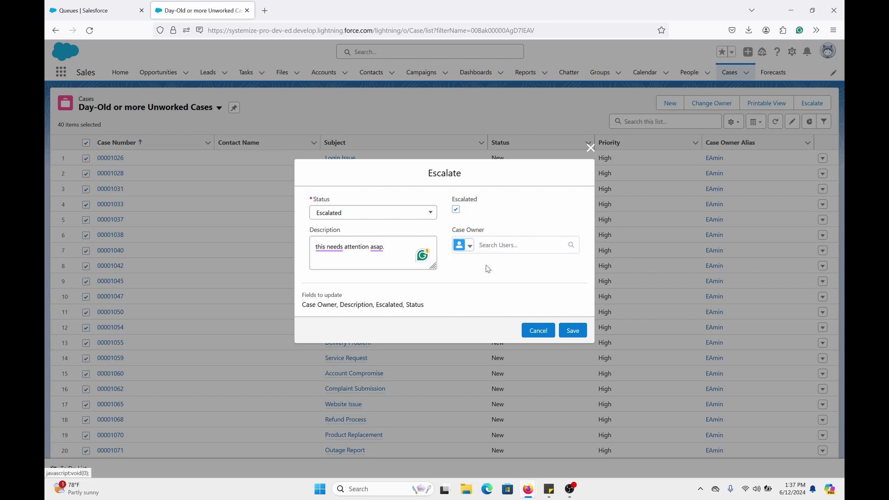
{"action": "left_click", "coordinate": [500, 246]}
{"action": "left_click", "coordinate": [504, 269]}
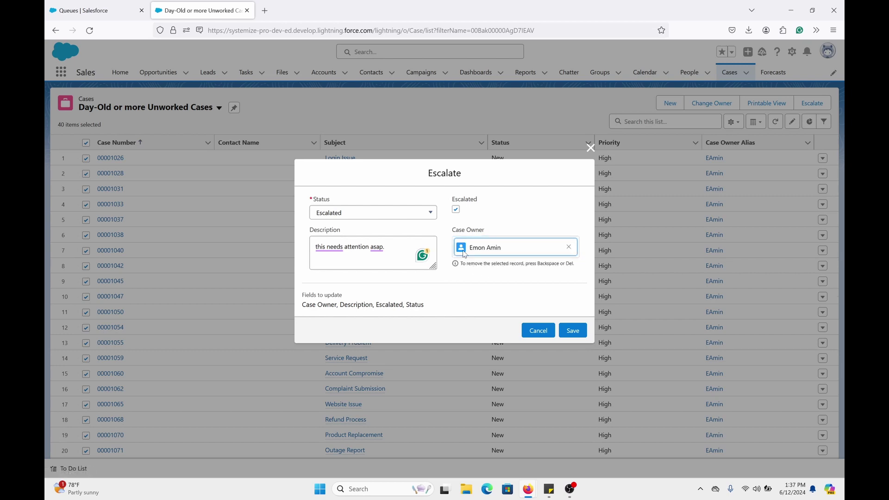
{"action": "left_click", "coordinate": [574, 332]}
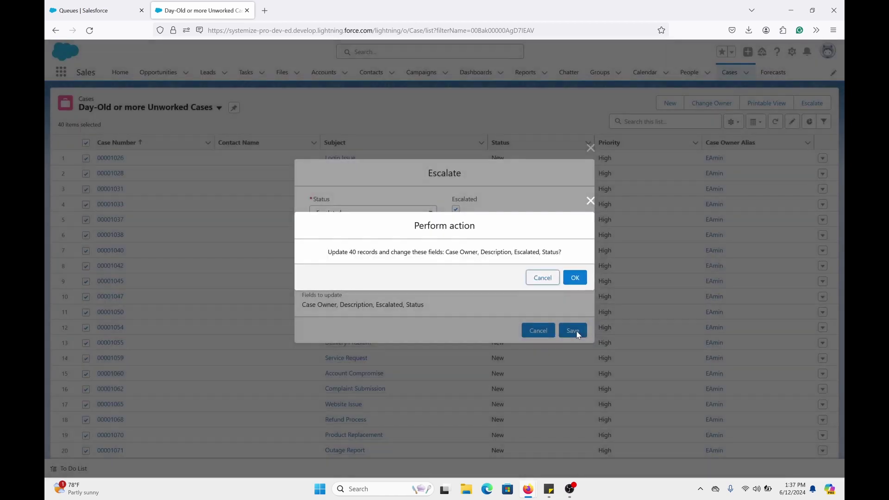
Confirm updating the 40 cases, then open the Billing Discrepancy case to verify Escalated status
{"action": "left_click", "coordinate": [575, 277]}
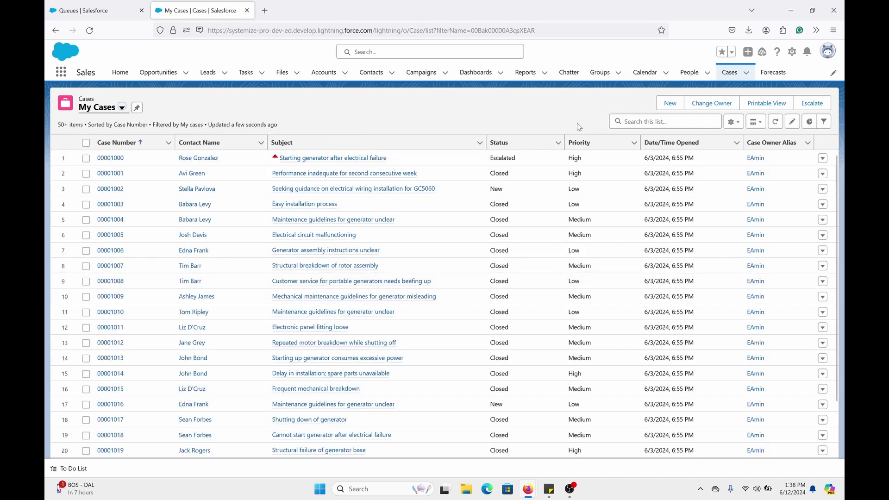
{"action": "scroll", "coordinate": [551, 232], "scroll_direction": "down", "scroll_amount": 9}
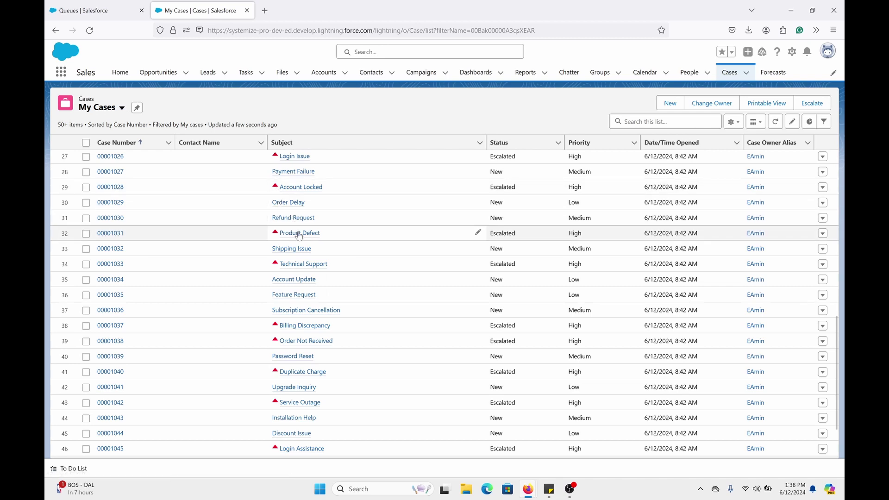
{"action": "mouse_move", "coordinate": [299, 236]}
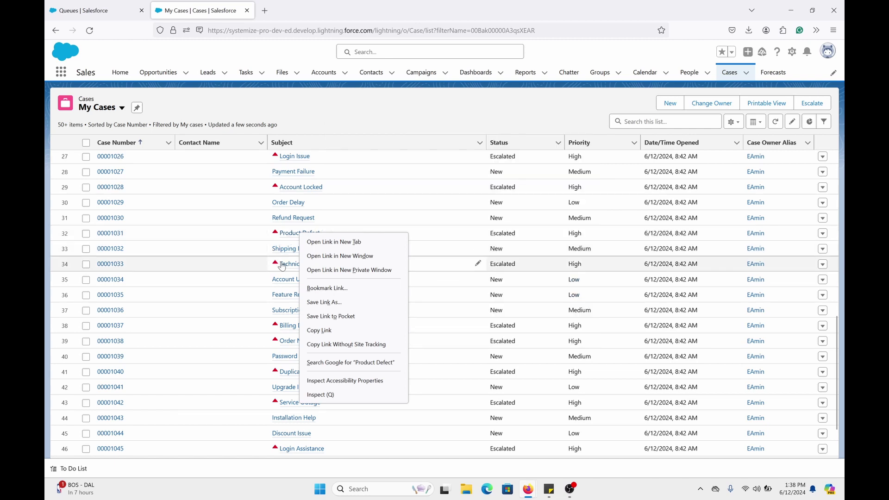
{"action": "left_click", "coordinate": [233, 213]}
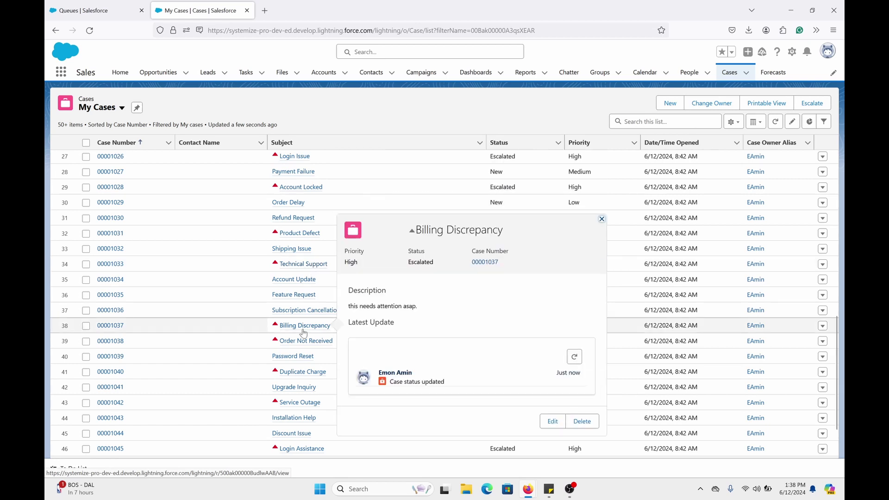
{"action": "left_click", "coordinate": [304, 334]}
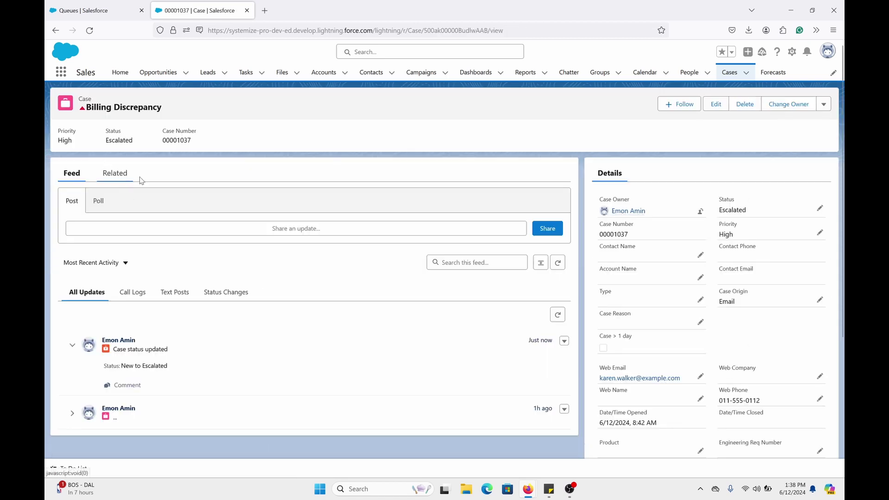